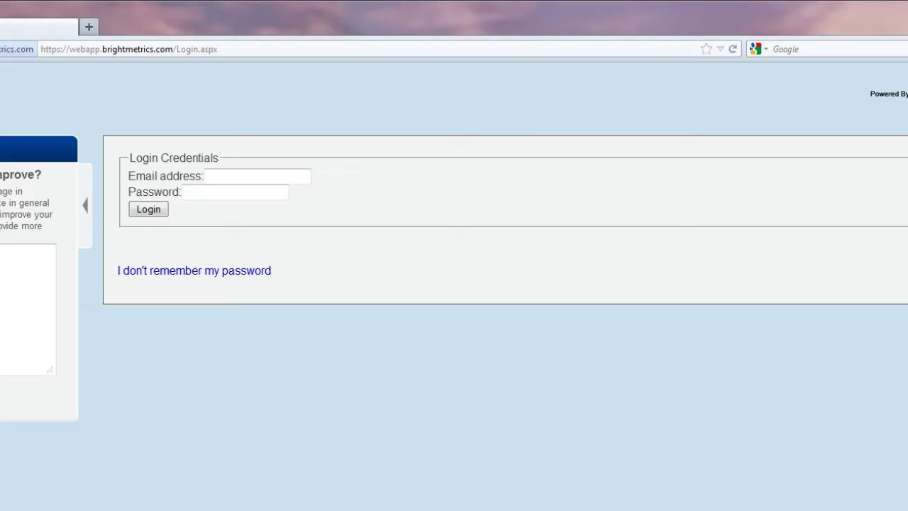
# - Enter the account e-mail address on the Brightmetrics login form
pyautogui.click(305, 178)
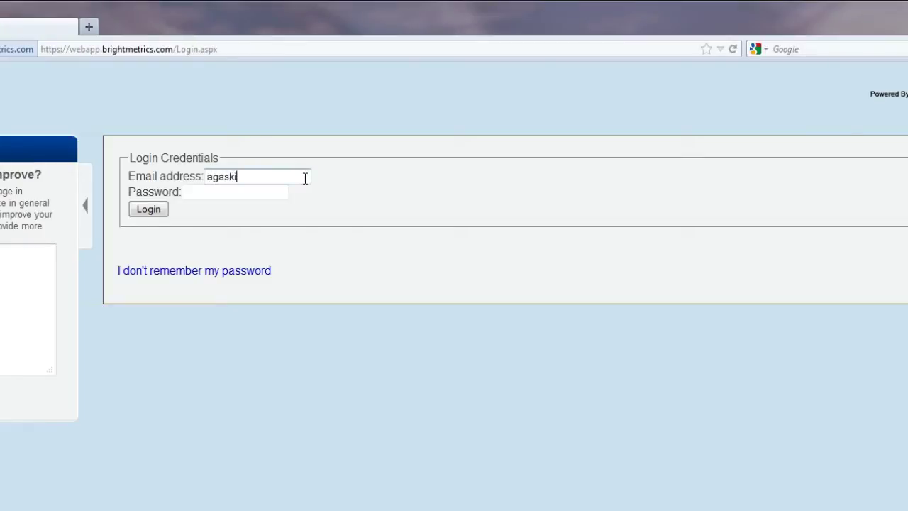
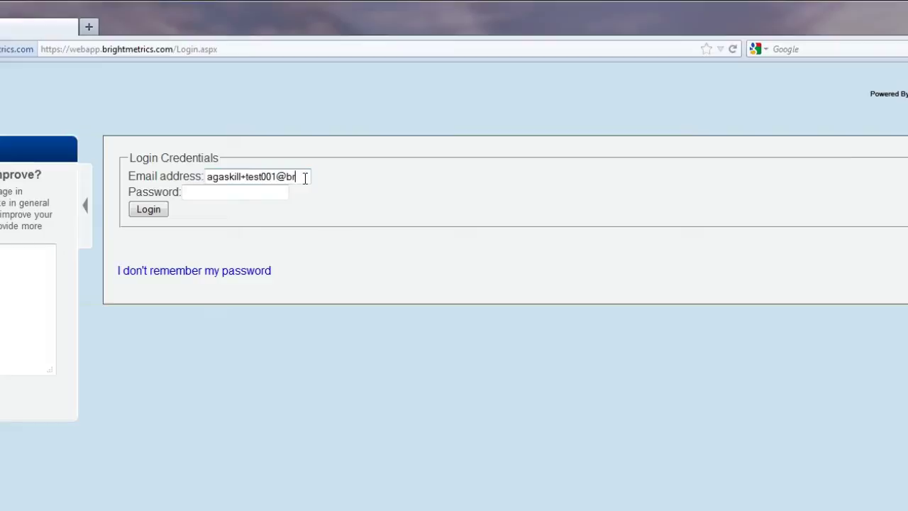
pyautogui.press('Tab')
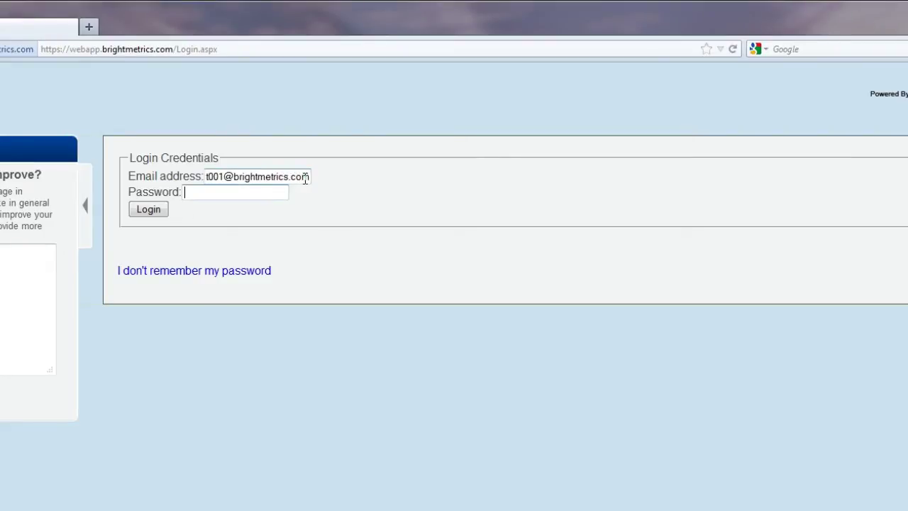
# - Enter the account password and log in to Brightmetrics
pyautogui.write('*********')
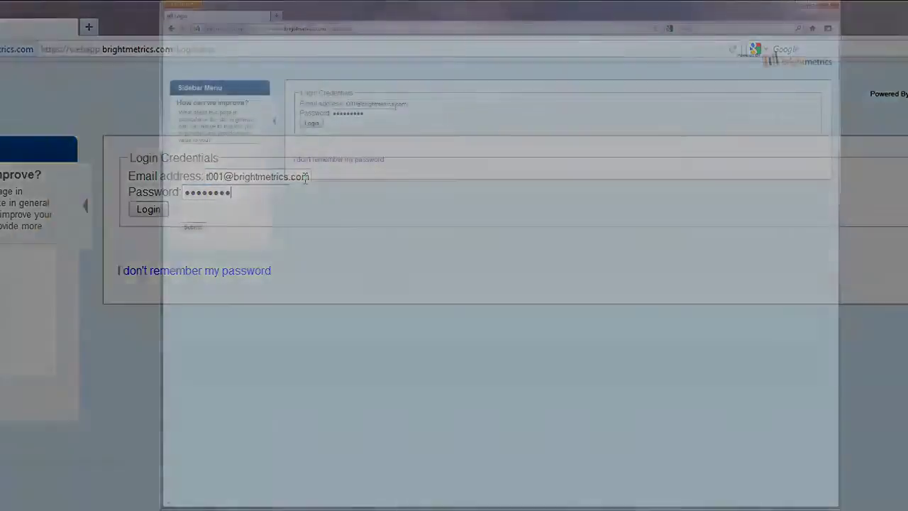
pyautogui.click(164, 212)
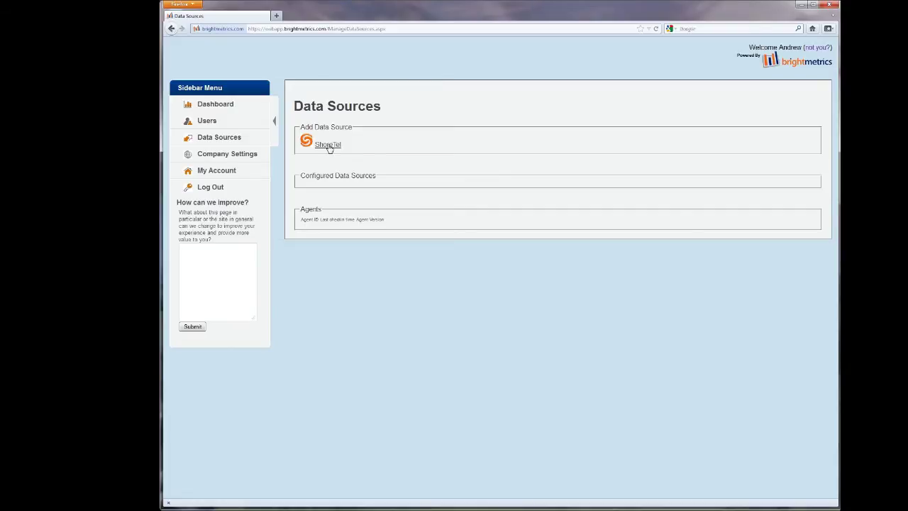
# - Add a ShoreTel data source with server IP address 192.168.221.10
pyautogui.click(329, 146)
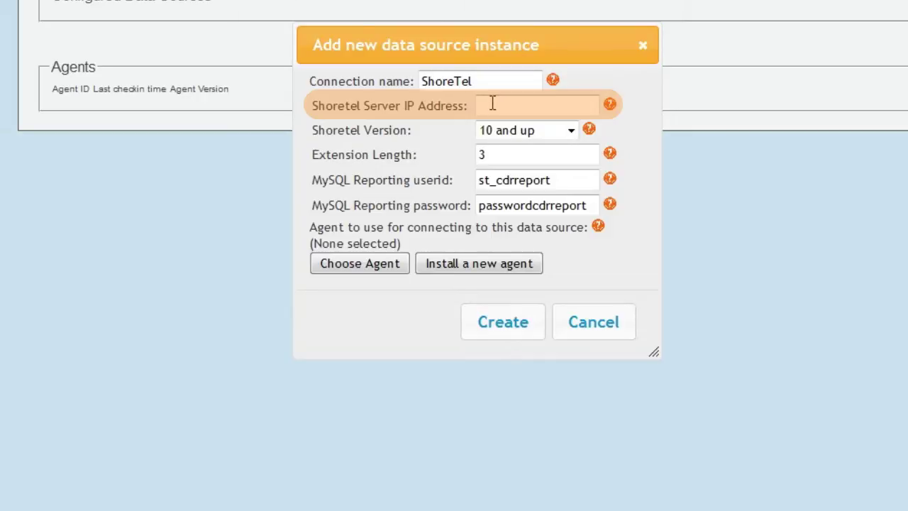
pyautogui.write('192.168.221.10')
pyautogui.press('Tab')
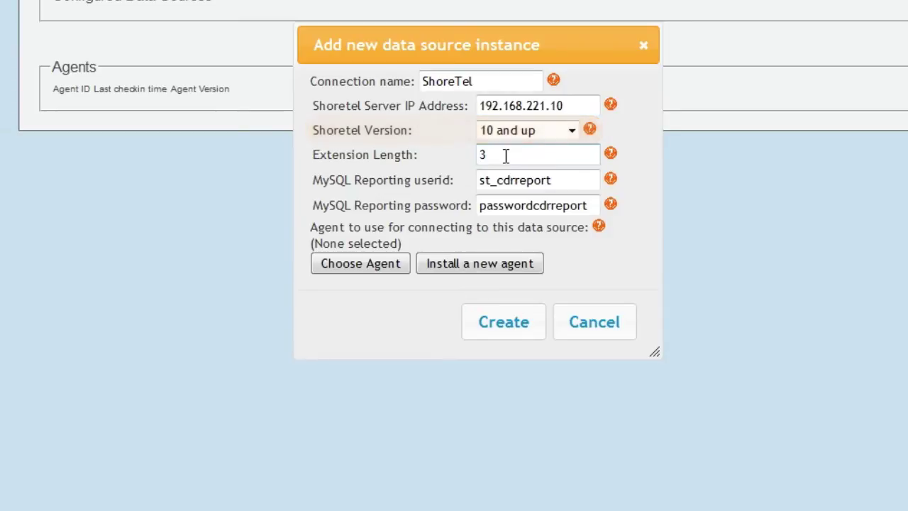
# - Change the ShoreTel extension length from 3 to 6
pyautogui.click(506, 155)
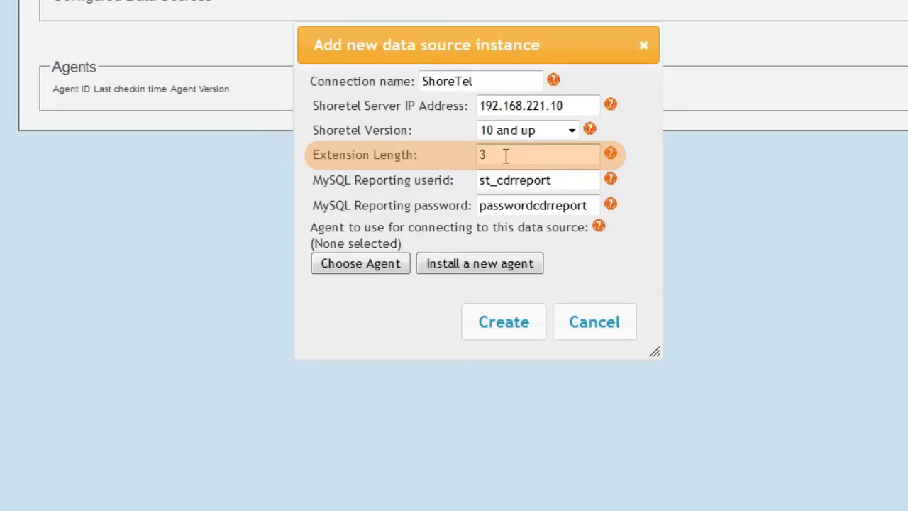
pyautogui.press('BackSpace')
pyautogui.write('6')
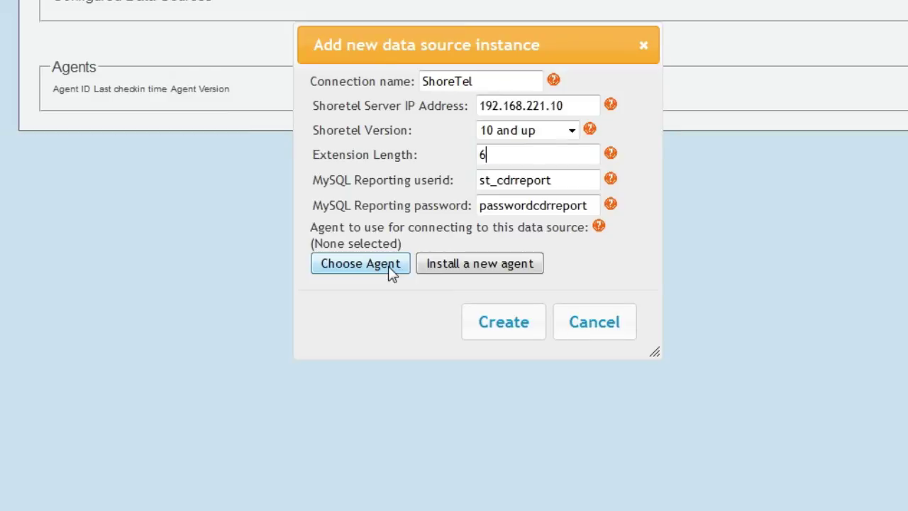
# - Choose a new agent named Agent1 and create the ShoreTel data source
pyautogui.click(447, 269)
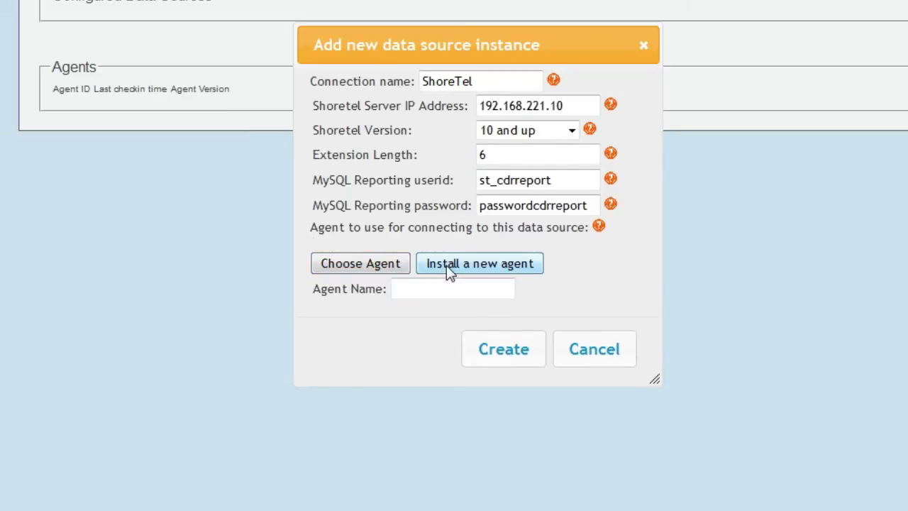
pyautogui.write('Agent1')
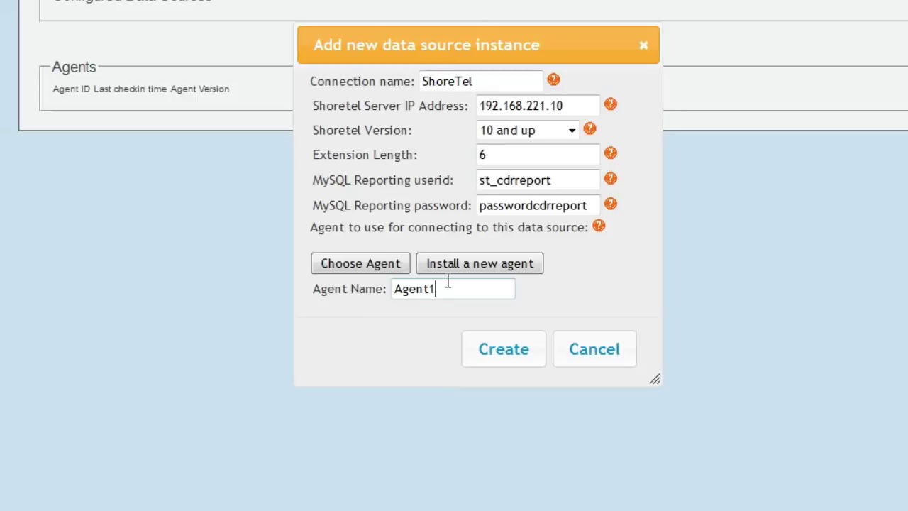
pyautogui.click(503, 358)
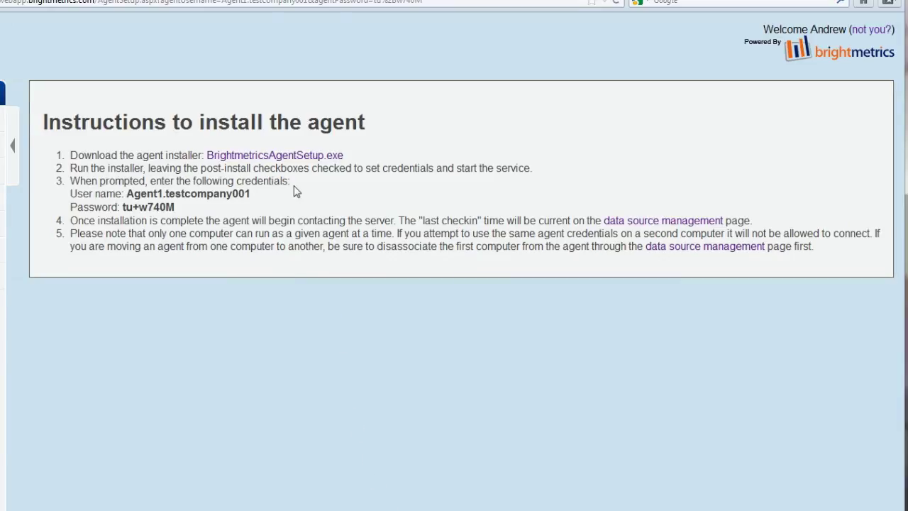
# - Download the BrightmetricsAgentSetup.exe installer from the instructions page
pyautogui.click(296, 158)
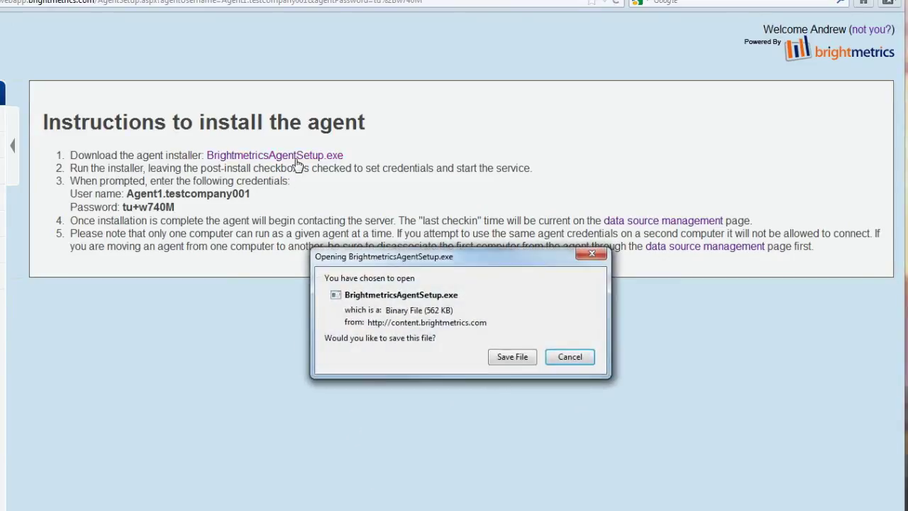
# - Save BrightmetricsAgentSetup.exe and run it, allowing it past the security warning
pyautogui.click(506, 358)
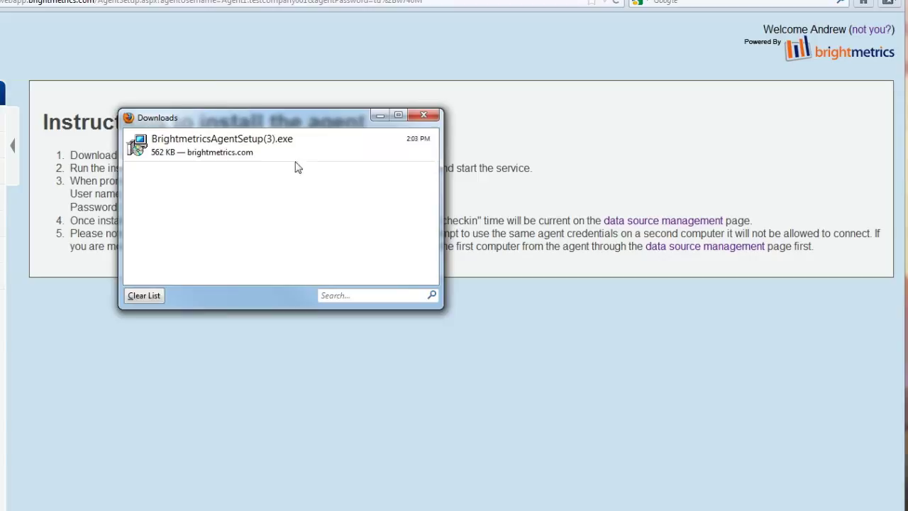
pyautogui.doubleClick(294, 156)
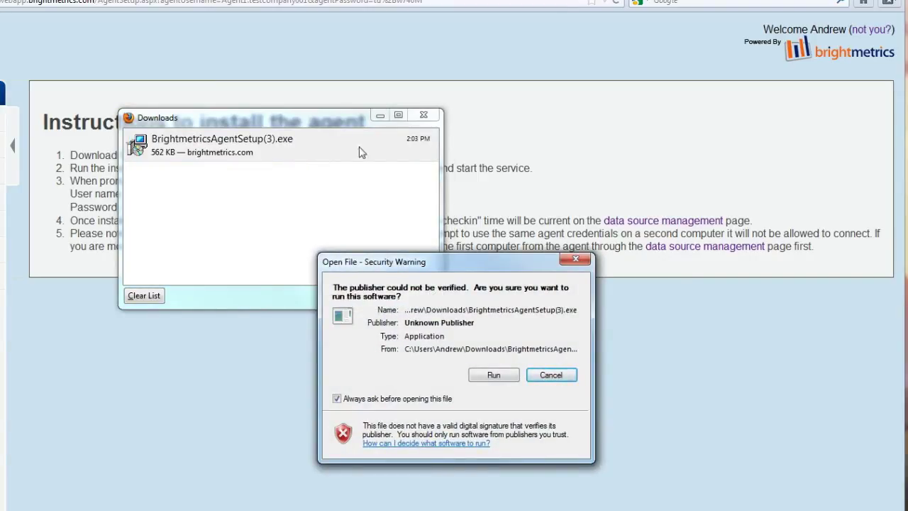
pyautogui.click(423, 119)
pyautogui.click(423, 119)
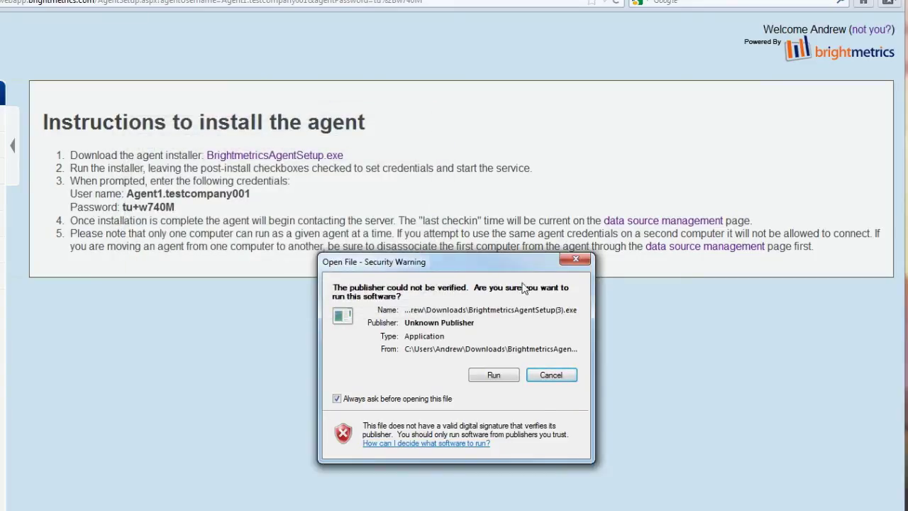
pyautogui.click(494, 376)
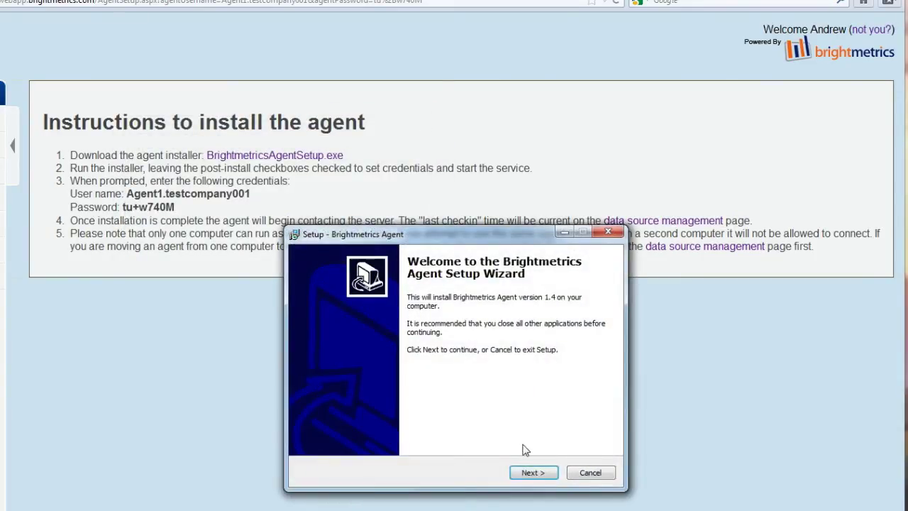
# - Install the agent into the default C:\Program Files\Brightmetrics Agent folder
pyautogui.click(532, 473)
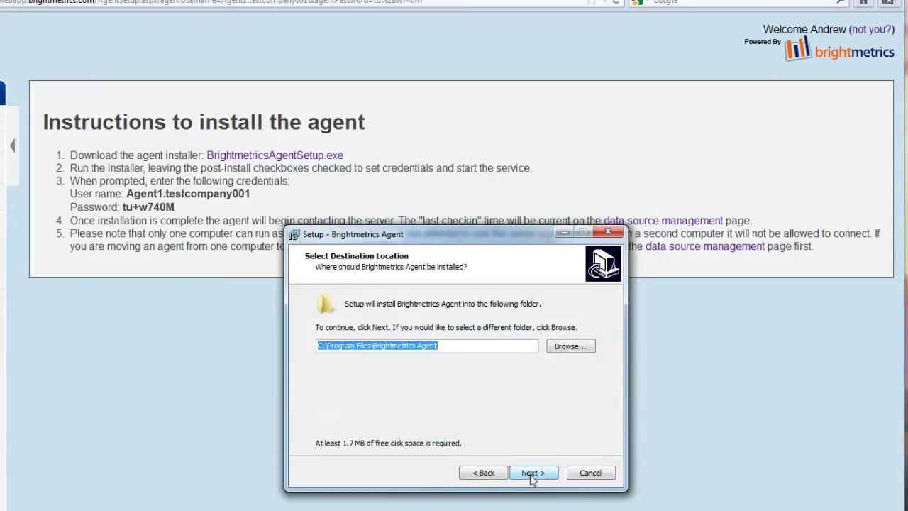
pyautogui.click(533, 473)
pyautogui.click(532, 473)
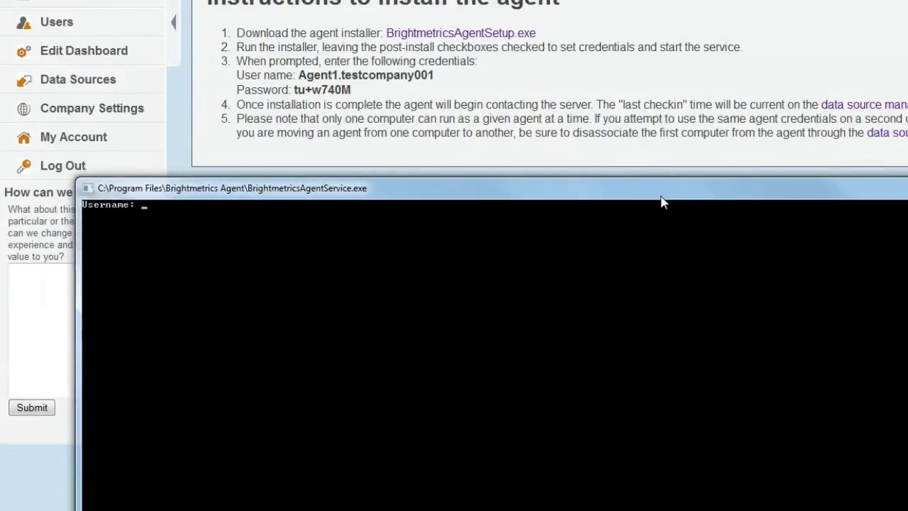
# - Enter the agent user name and paste the agent password from the instructions page into the console
pyautogui.write('Agent1')
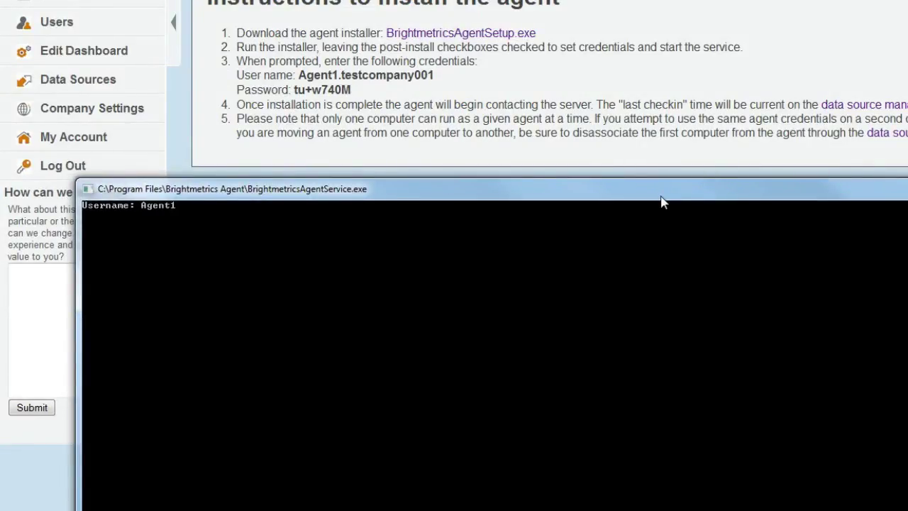
pyautogui.write('.testcompany001')
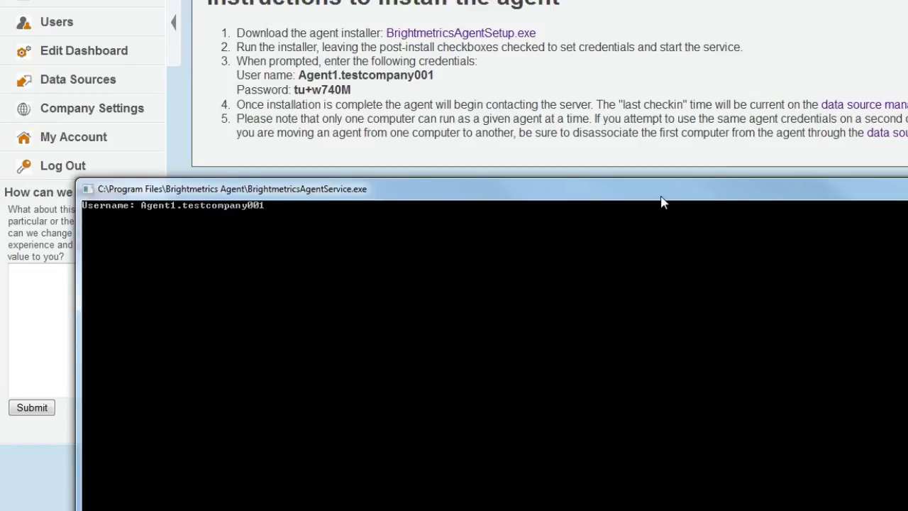
pyautogui.press('Return')
pyautogui.moveTo(292, 89); pyautogui.dragTo(348, 92)
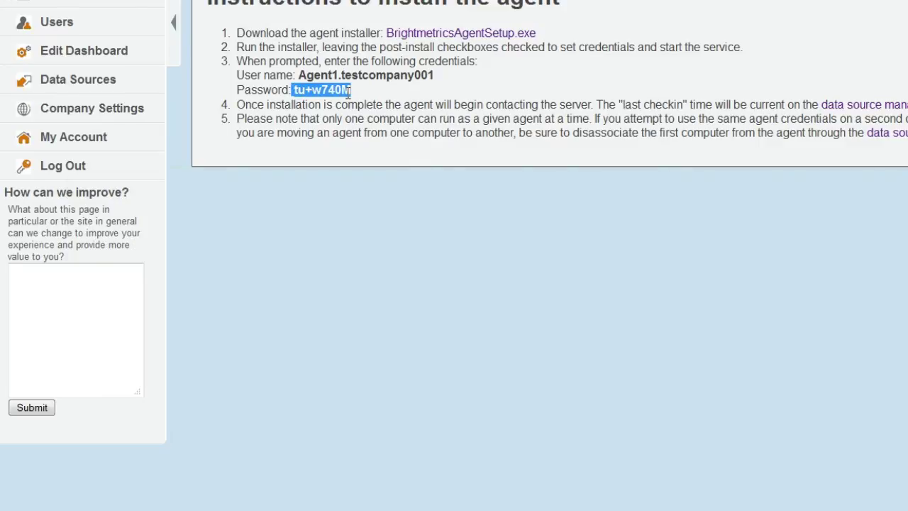
pyautogui.moveTo(293, 89); pyautogui.dragTo(352, 91)
pyautogui.hotkey('ctrl', 'c')
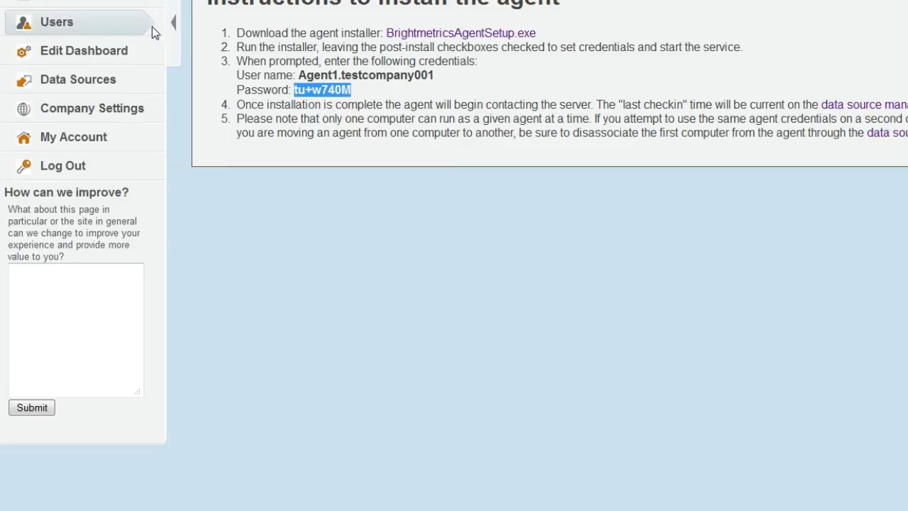
pyautogui.hotkey('alt', 'Tab')
pyautogui.rightClick(224, 195)
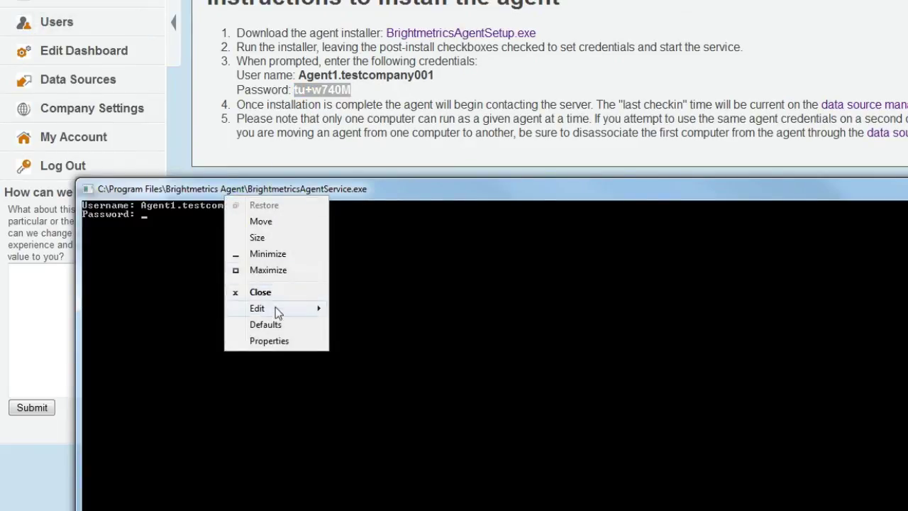
pyautogui.moveTo(277, 314)
pyautogui.click(363, 342)
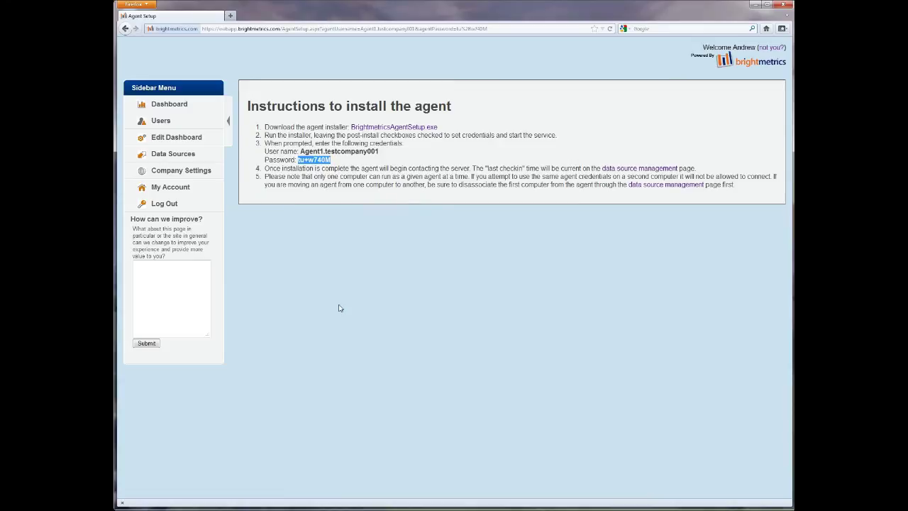
# - Reload the Data Sources page until Agent1 checks in and Call Data and Queue Data show green
pyautogui.click(655, 171)
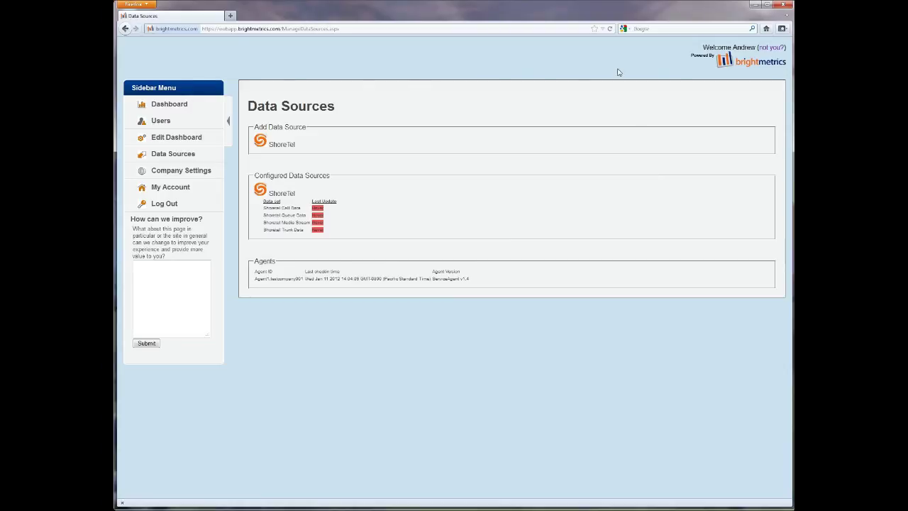
pyautogui.click(610, 29)
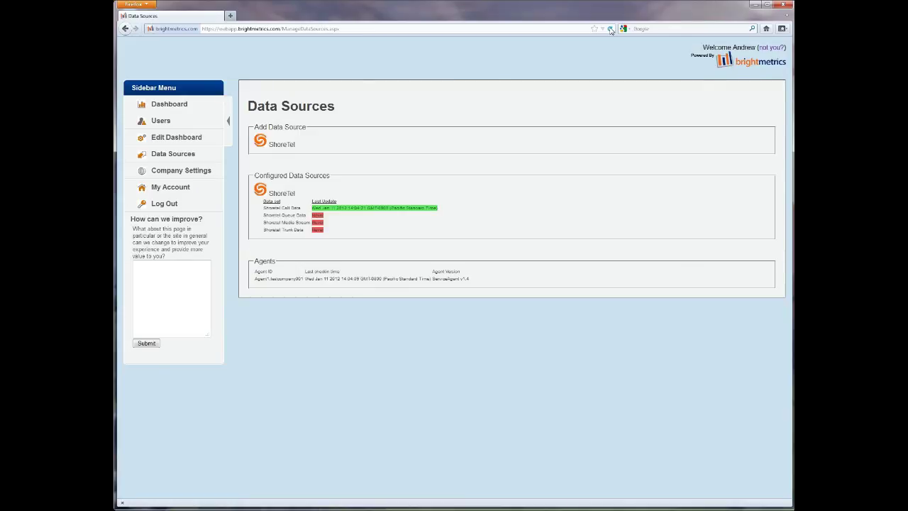
pyautogui.click(610, 29)
pyautogui.click(611, 30)
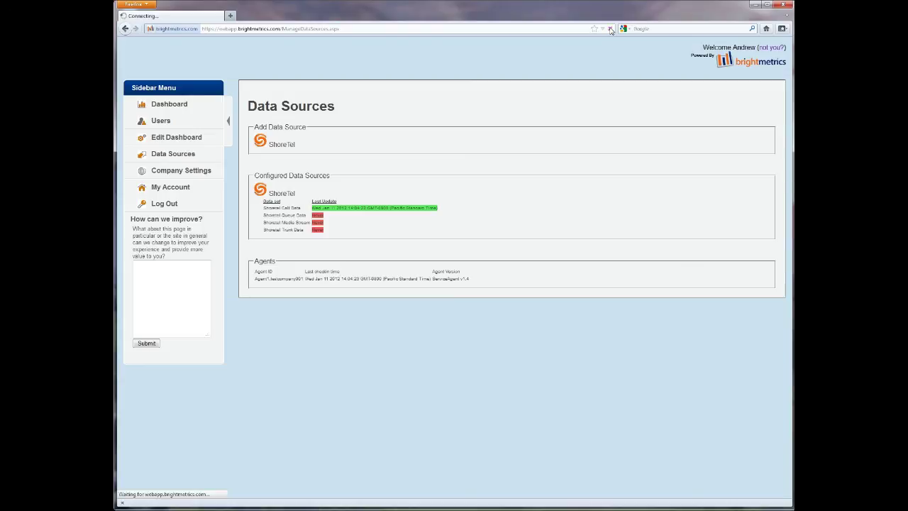